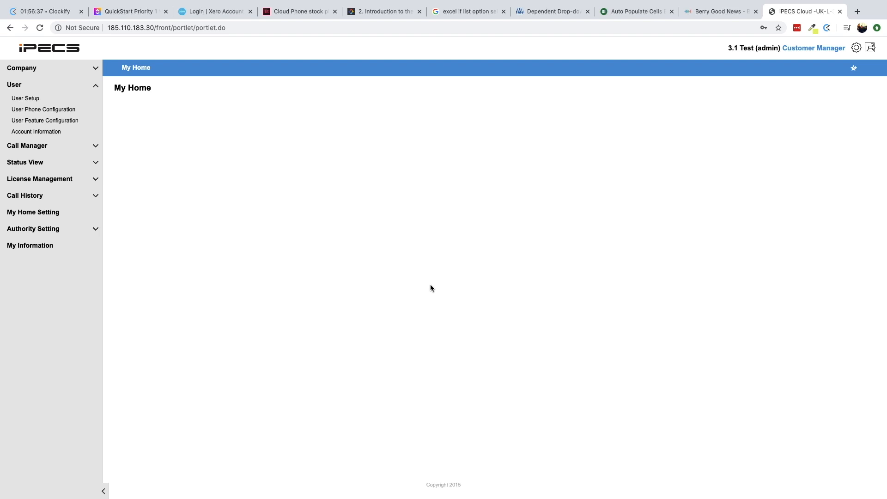
Step: Remove the Call Log, Weekly Call Statistics, Company Summary, Hourly Call Statistics and Service Summary widgets from the My Home layout and save it
click(39, 213)
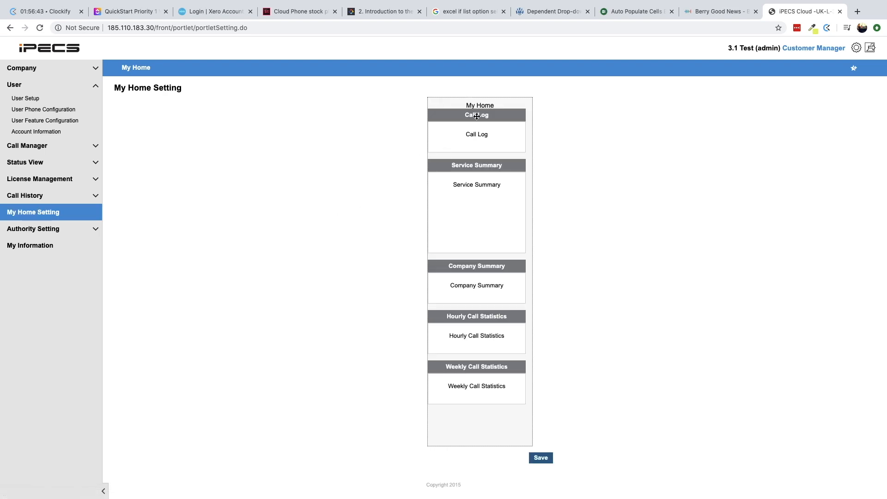
drag(476, 117, 174, 116)
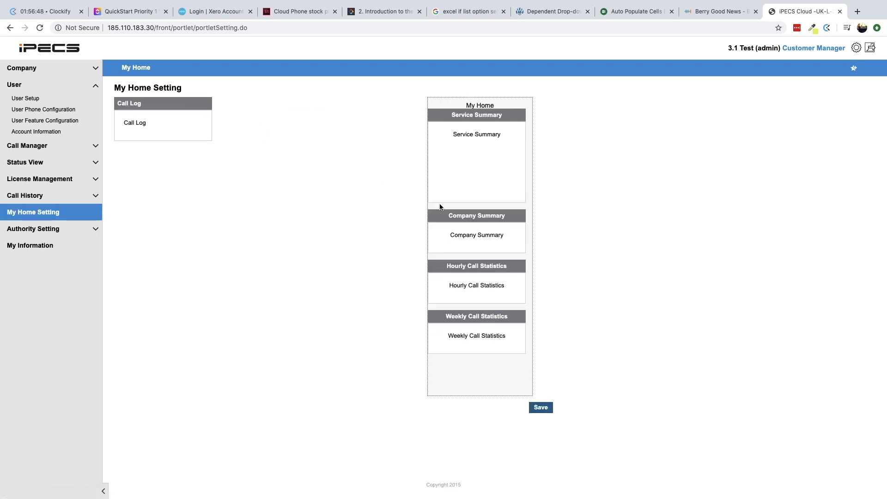
drag(481, 319, 169, 160)
drag(475, 215, 266, 105)
drag(430, 211, 222, 150)
drag(466, 117, 360, 108)
click(540, 380)
click(491, 283)
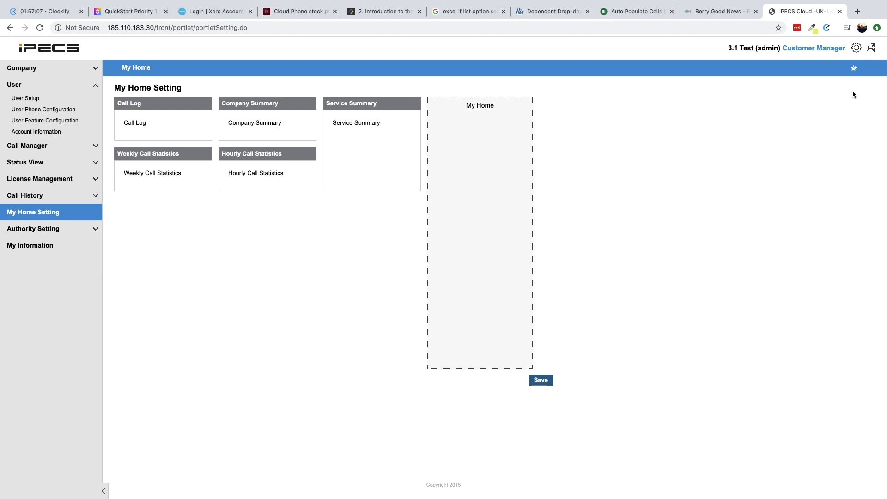
Step: Try adding a Service Number shortcut beside My Home and discard the shortcut change
click(854, 70)
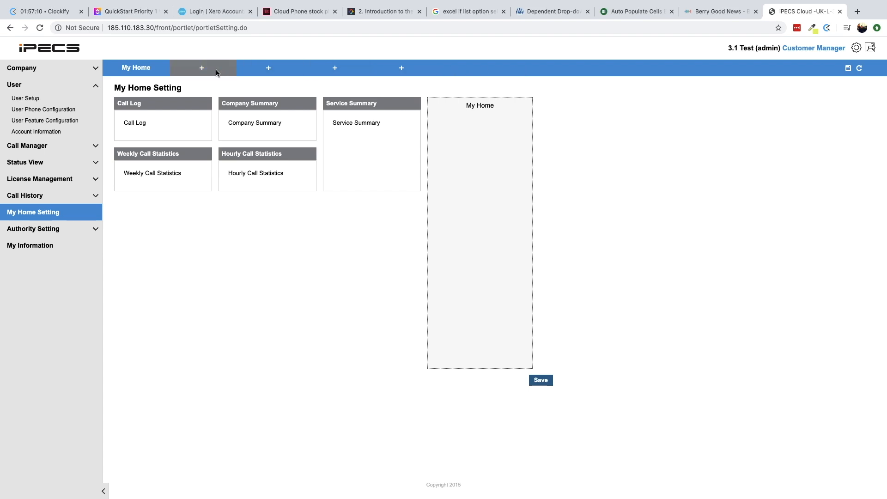
click(202, 70)
click(483, 269)
click(425, 295)
click(425, 305)
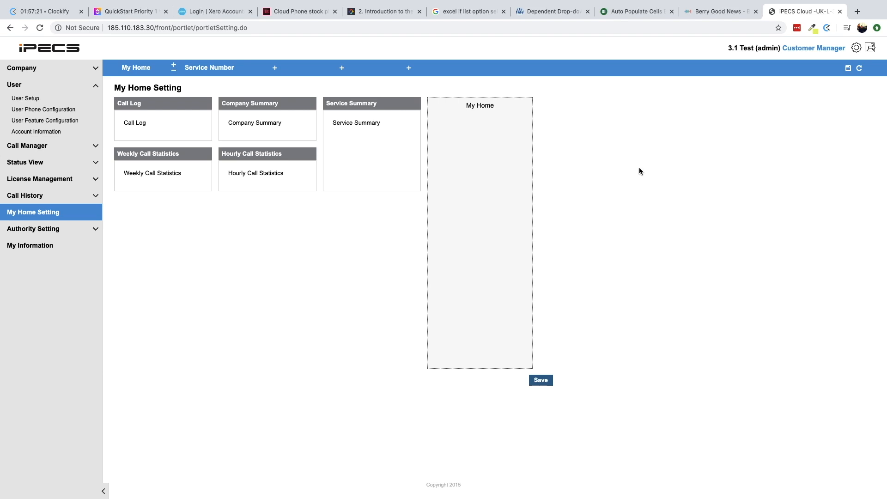
click(860, 69)
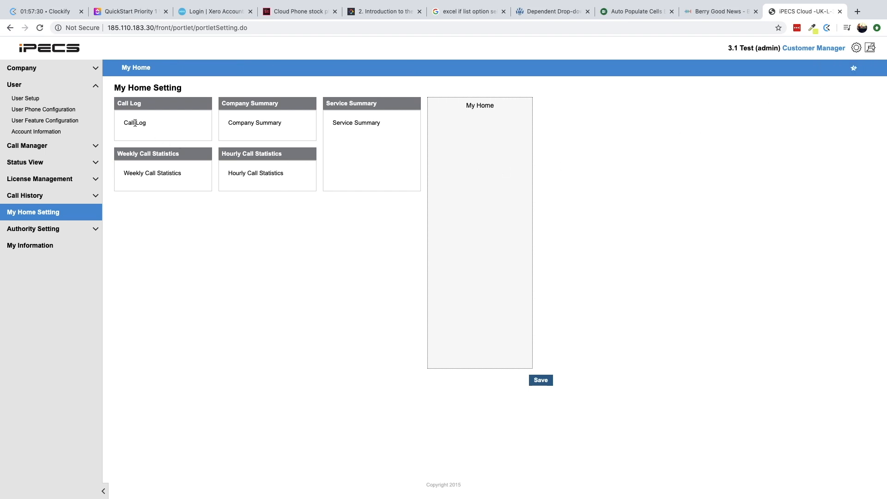
Step: Review the Company section's details and its company directory
click(96, 70)
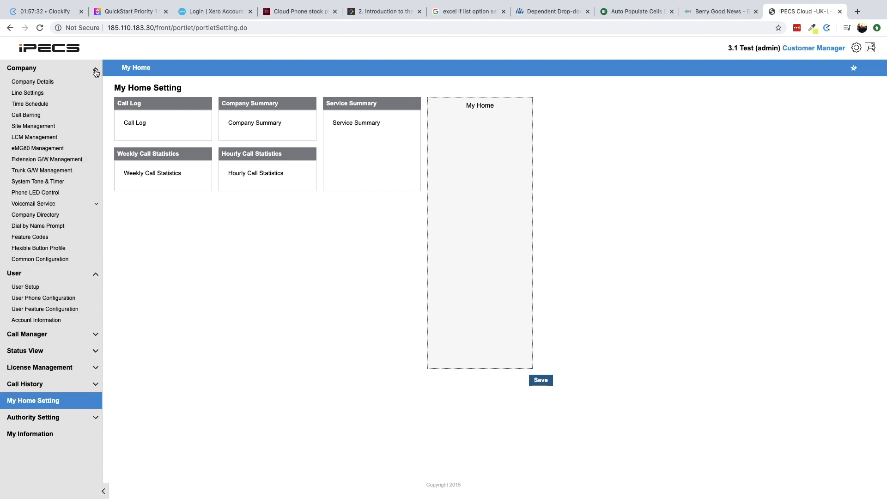
click(51, 82)
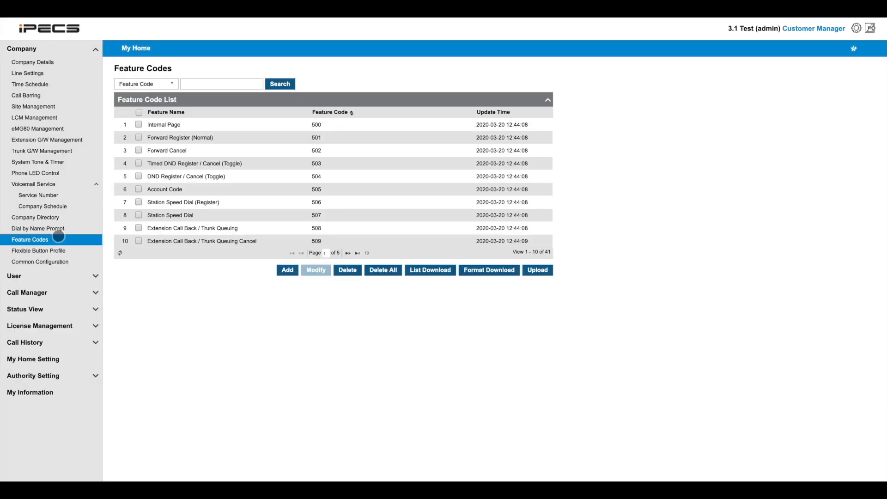
click(51, 217)
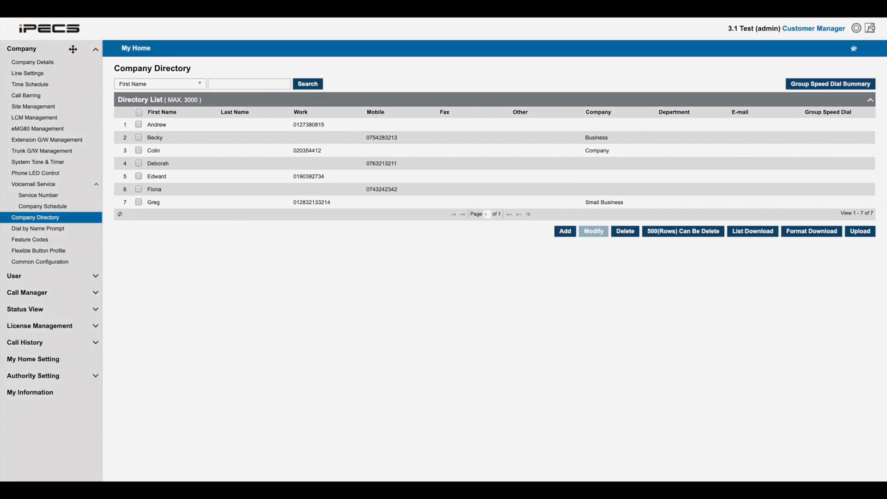
Step: Open the user record of extension 203 in User Setup for editing
click(72, 49)
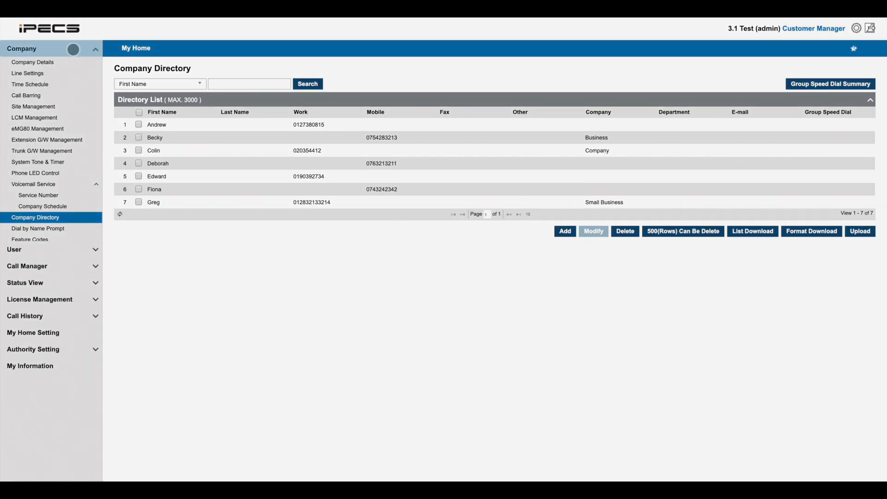
click(60, 69)
click(47, 79)
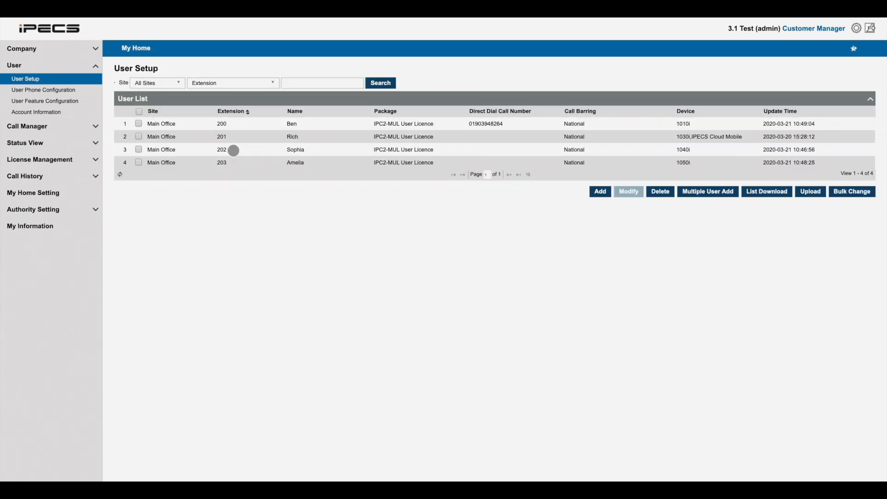
click(202, 166)
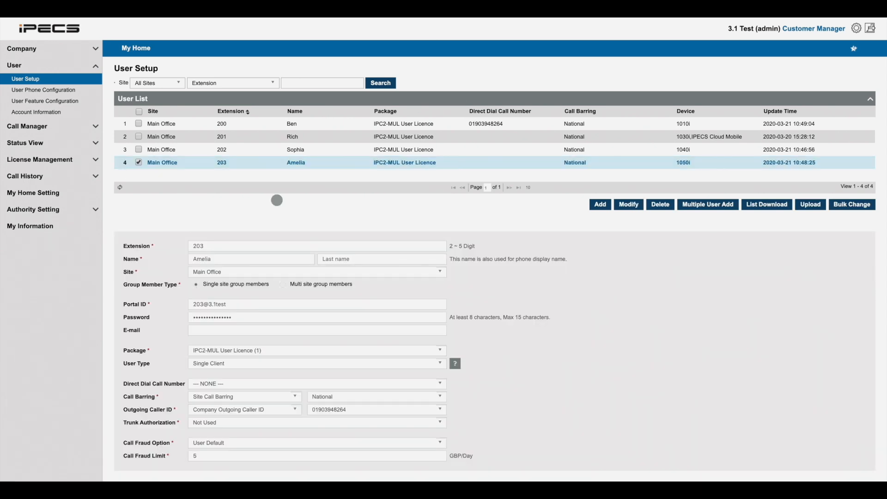
scroll(530, 223, down, 2)
scroll(530, 224, down, 1)
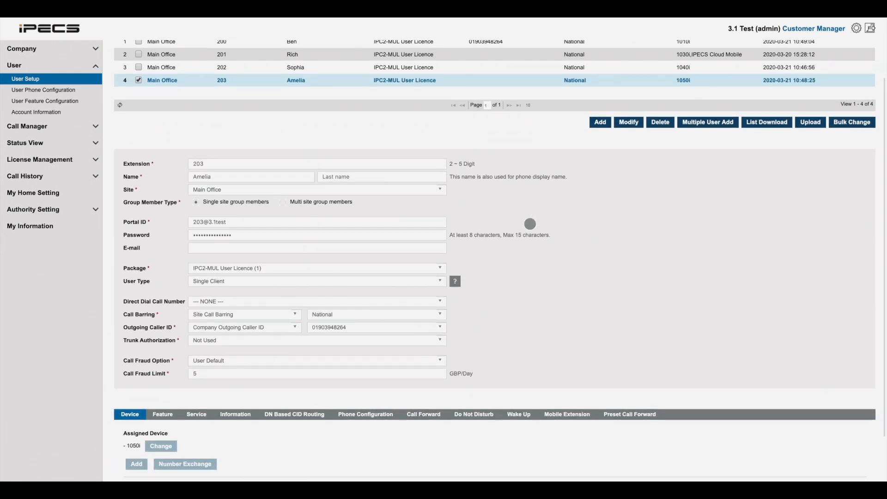
click(625, 123)
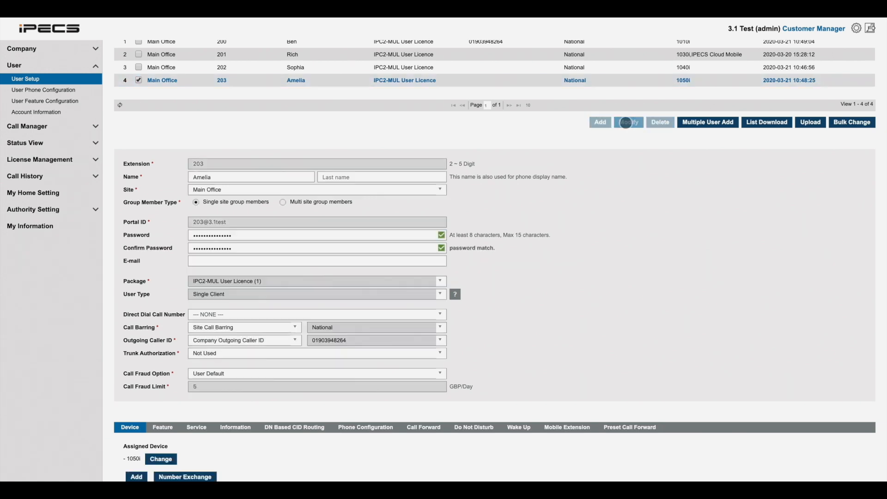
Step: Examine the phone configuration and its button assignments for extension 203, and close it
scroll(419, 203, down, 3)
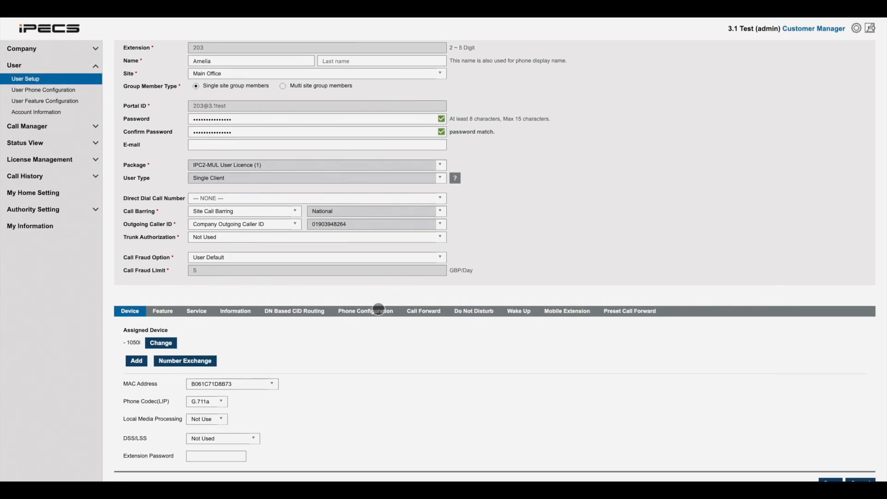
click(358, 310)
scroll(368, 240, down, 3)
scroll(369, 244, up, 3)
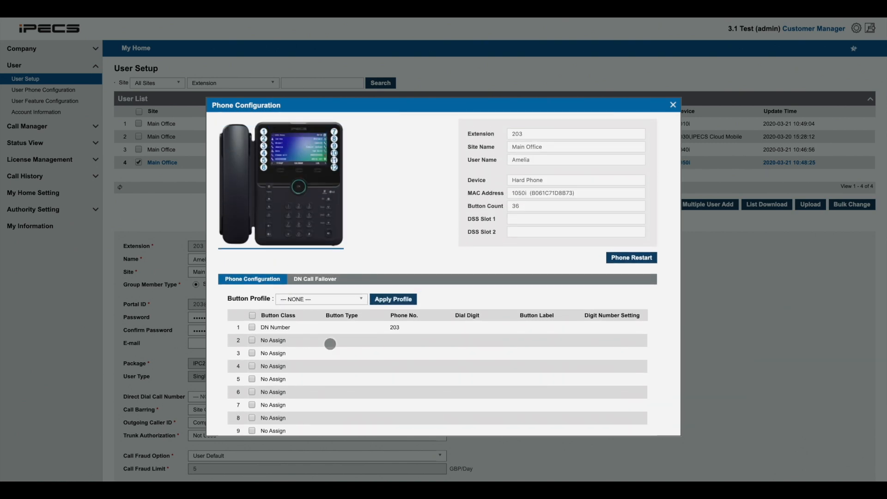
scroll(331, 346, down, 10)
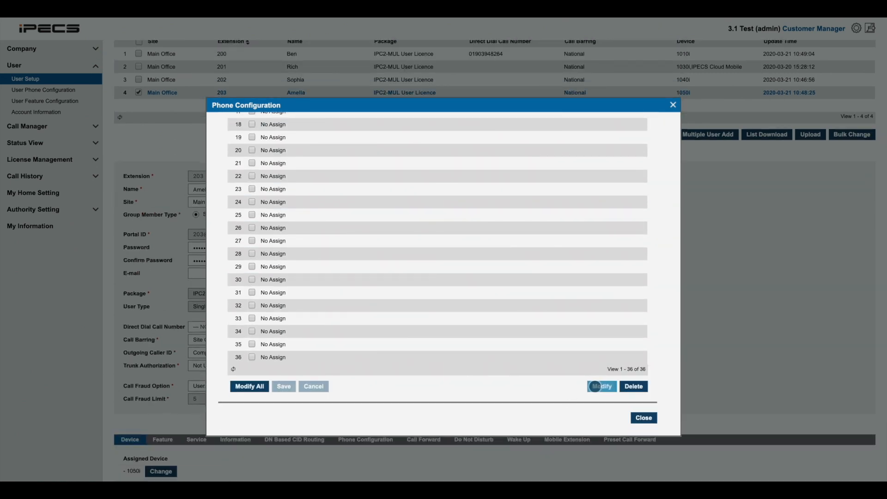
click(598, 387)
click(496, 317)
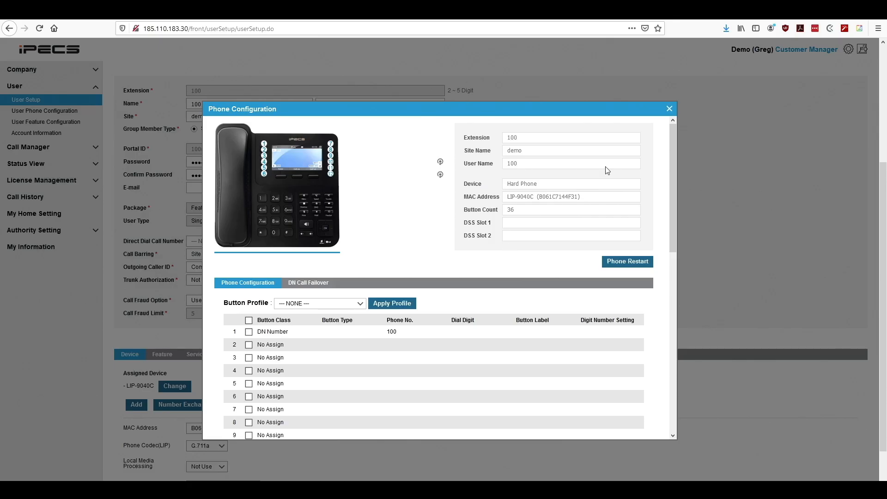
click(668, 109)
Step: Open the hunt group with representative number 300 for editing in the Call Manager's group settings
click(95, 86)
click(97, 102)
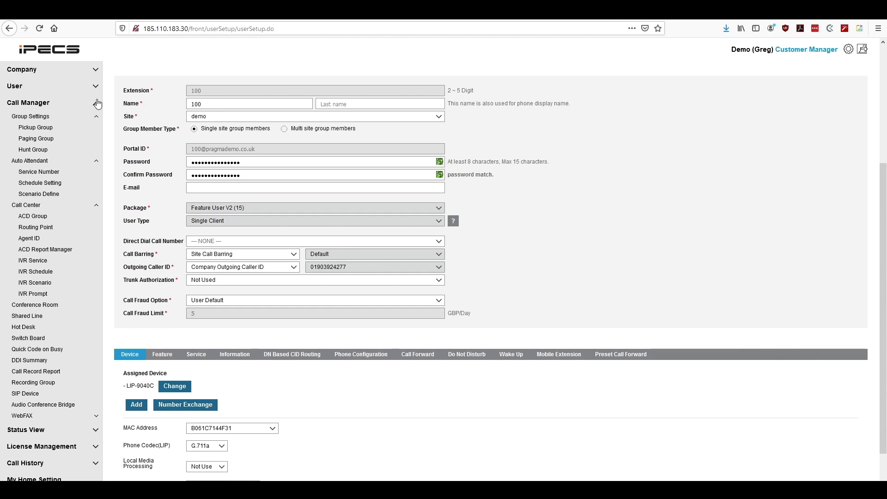
click(47, 150)
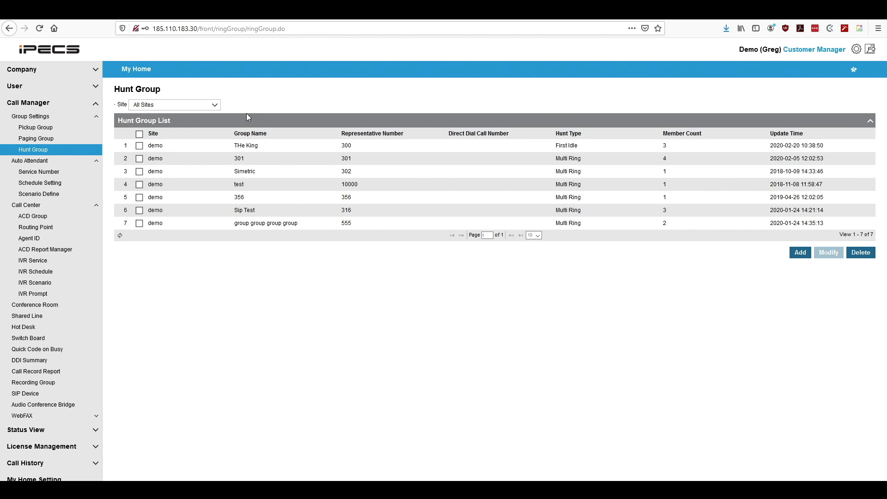
click(283, 150)
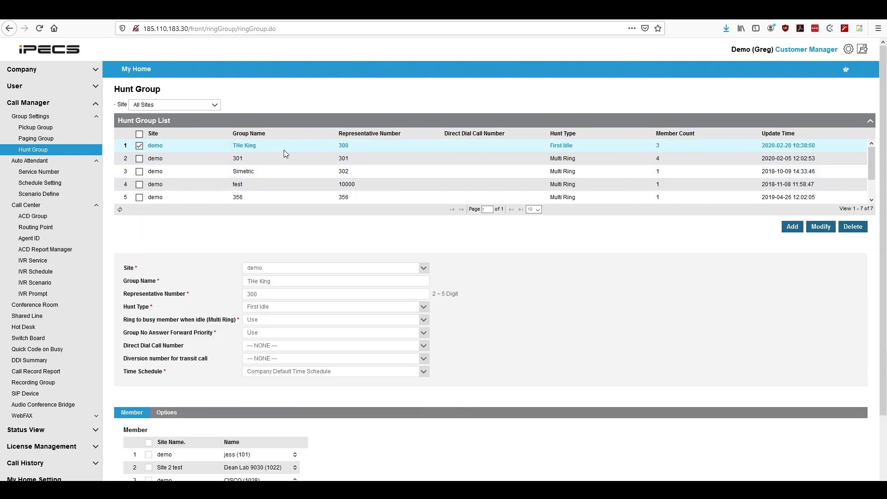
click(818, 227)
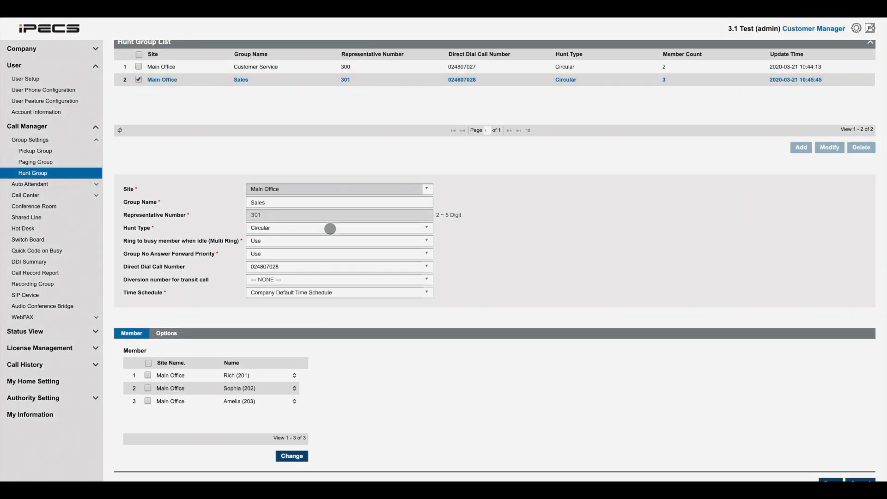
Step: Set the Sales hunt group's hunt type to Longest Idle
click(330, 227)
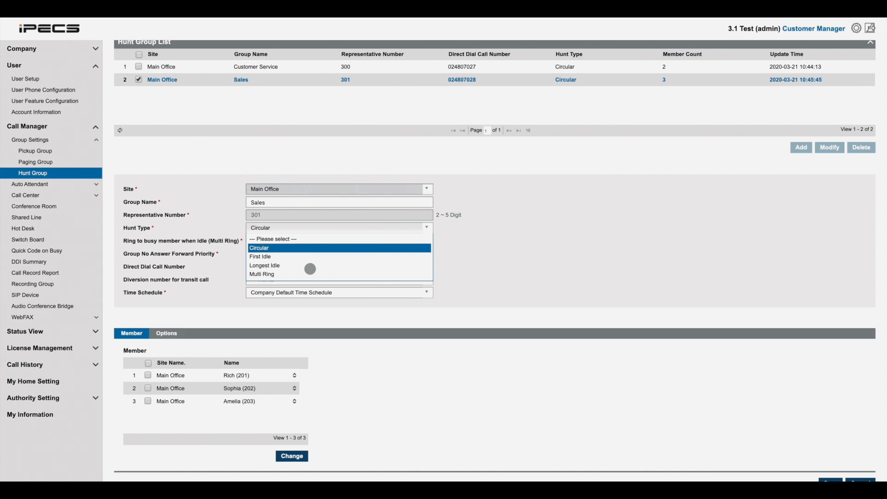
click(287, 265)
click(363, 293)
click(363, 294)
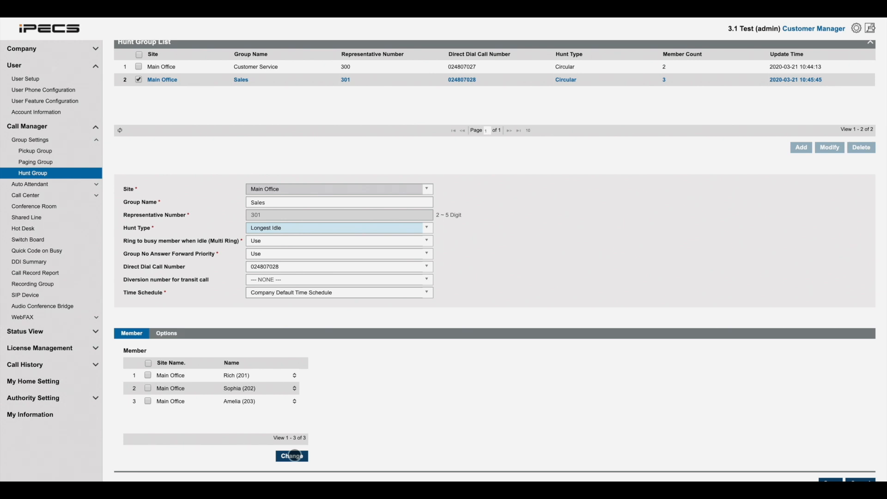
Step: Add the available user at extension 200 to the Sales hunt group's members
click(293, 456)
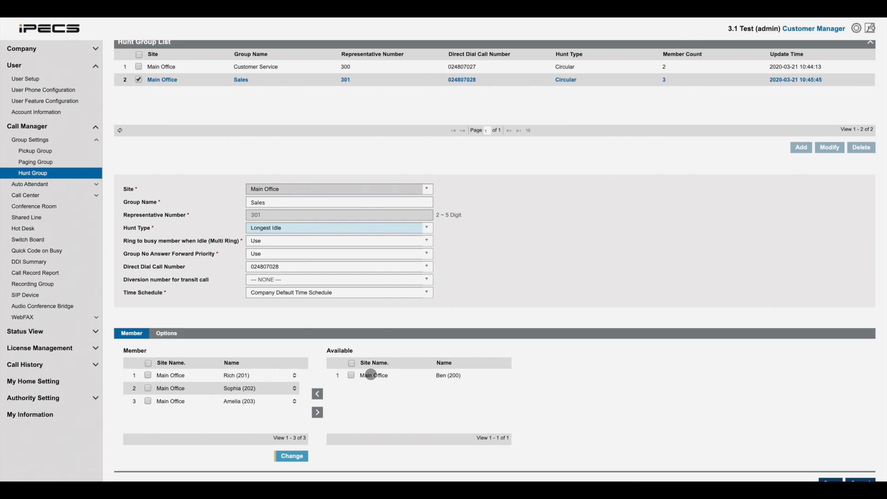
click(371, 374)
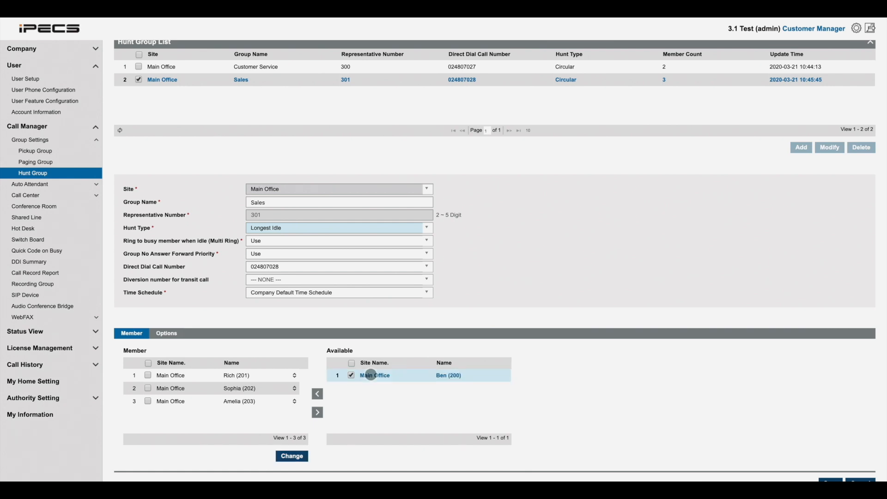
click(318, 393)
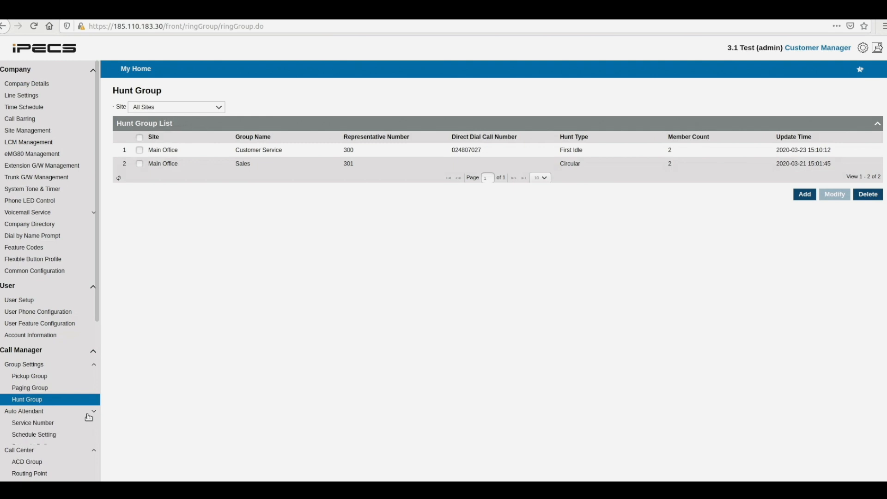
Step: Review the Main Number auto attendant's service number details and its 400 Basic Schedule
click(86, 420)
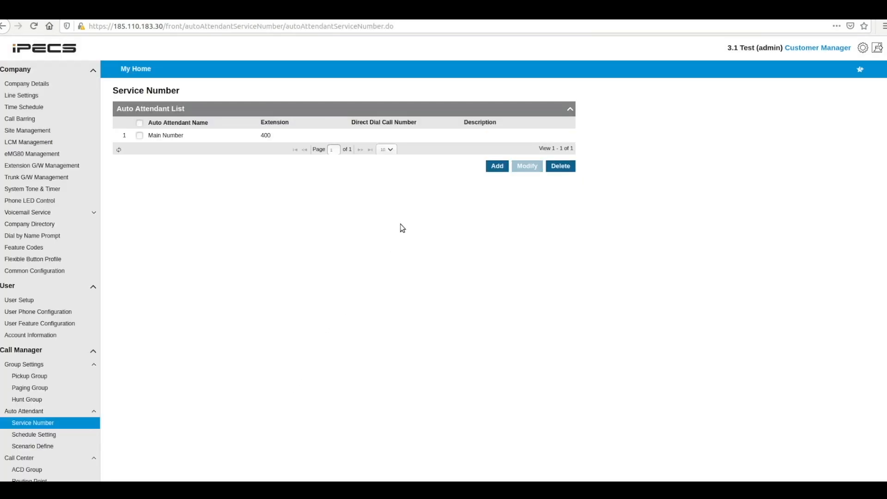
click(445, 135)
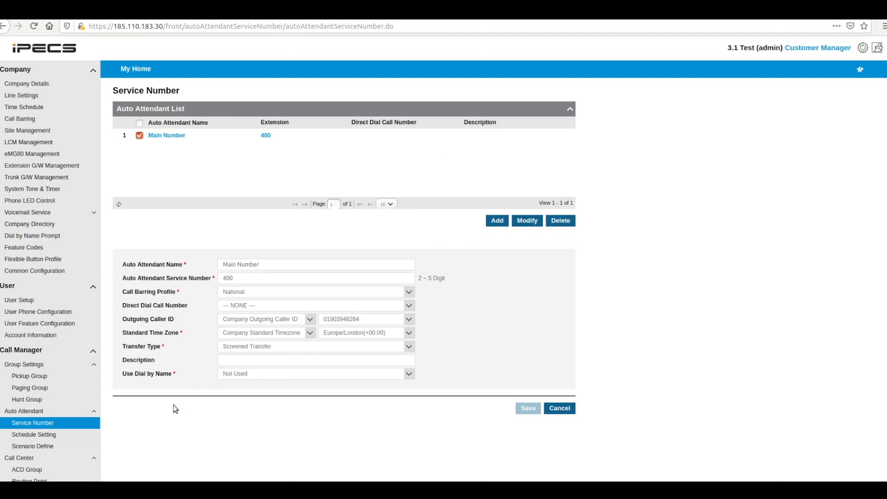
click(85, 438)
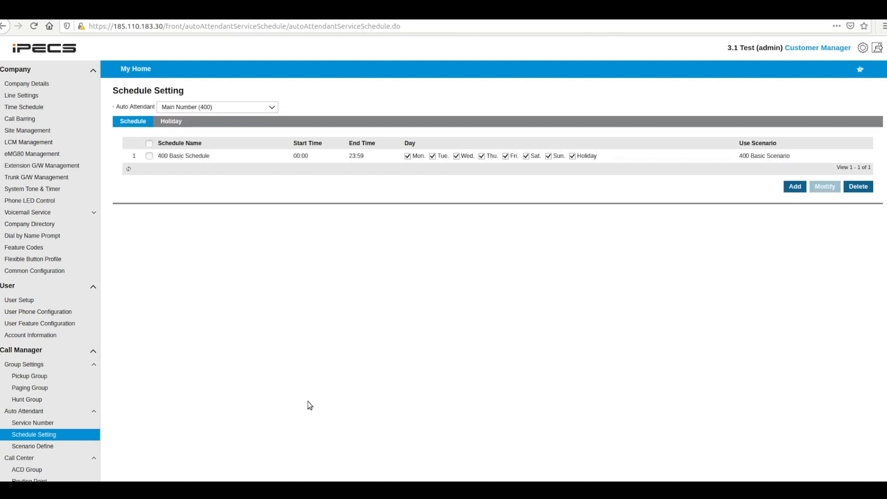
click(658, 153)
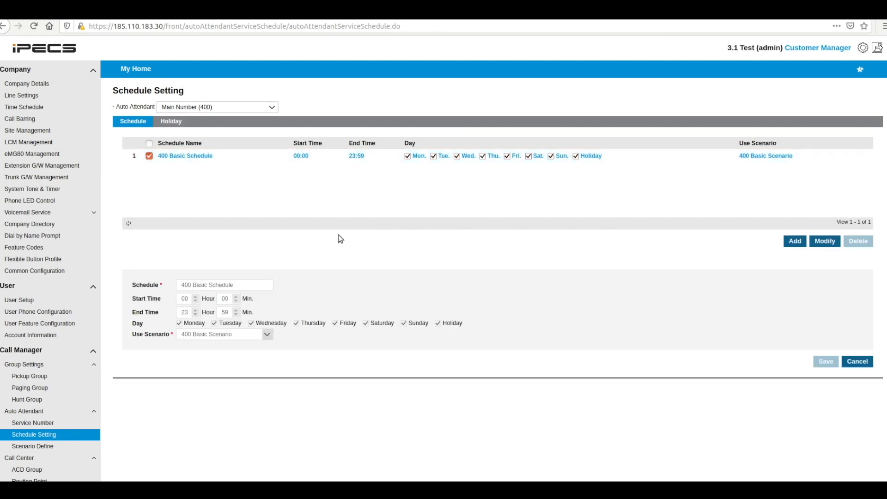
Step: Choose a scenario type for the Main Number auto attendant's 400 Basic Scenario and set its repeat count to 2
click(41, 446)
click(354, 106)
click(400, 126)
click(428, 107)
click(478, 126)
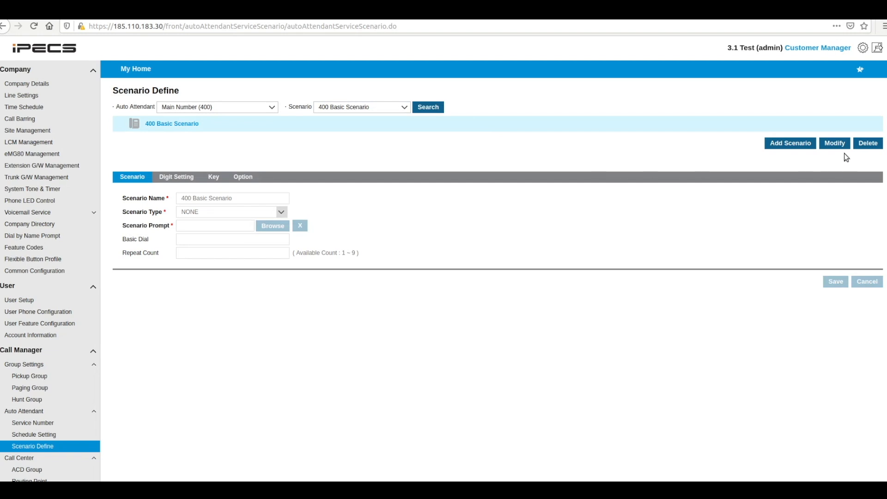
click(834, 143)
click(277, 211)
click(267, 230)
click(218, 252)
text(2)
Step: Examine the digit settings of the 400 Basic Scenario
click(177, 177)
click(180, 199)
click(176, 220)
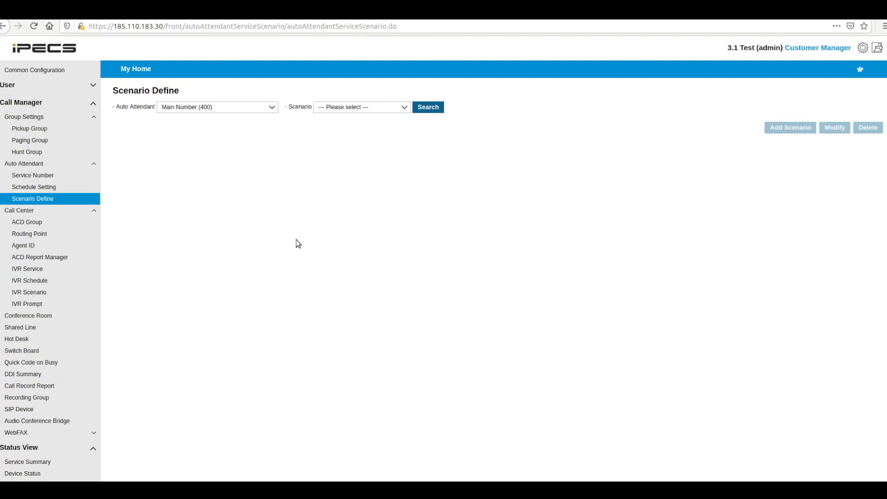
Step: Edit the Call Queue ACD group and add the available user at extension 200 as its sub supervisor
click(27, 222)
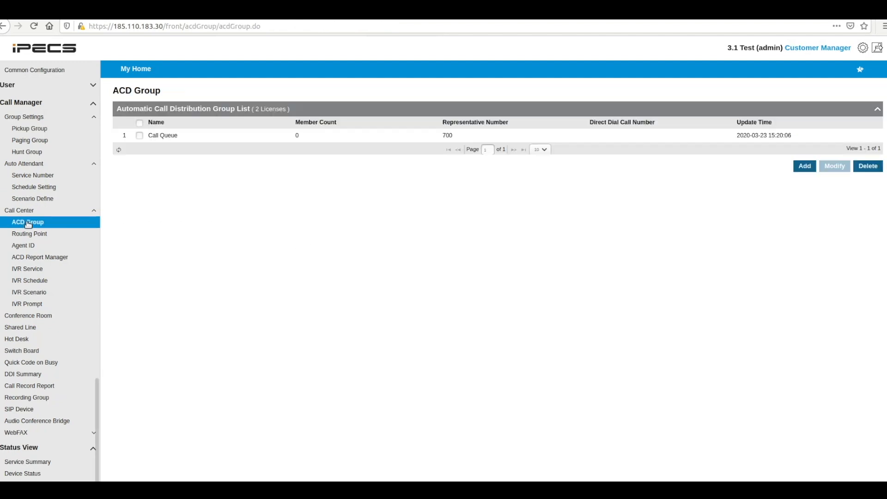
click(207, 137)
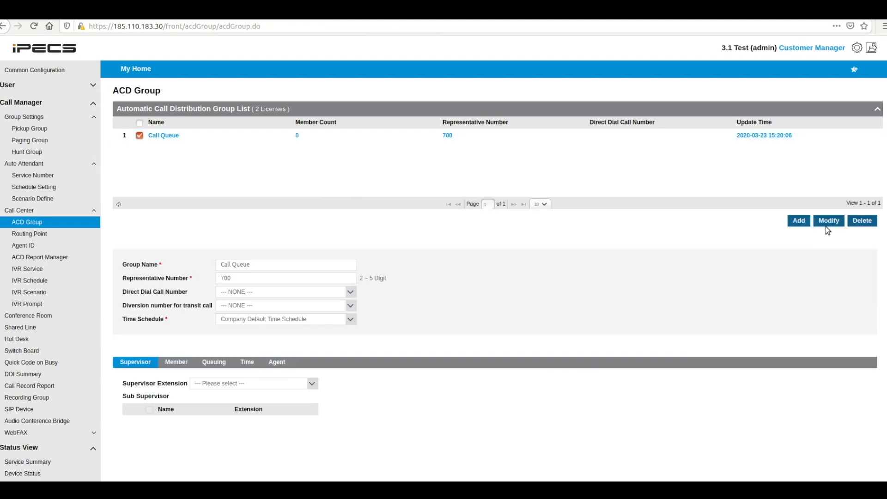
click(828, 221)
scroll(209, 400, down, 1)
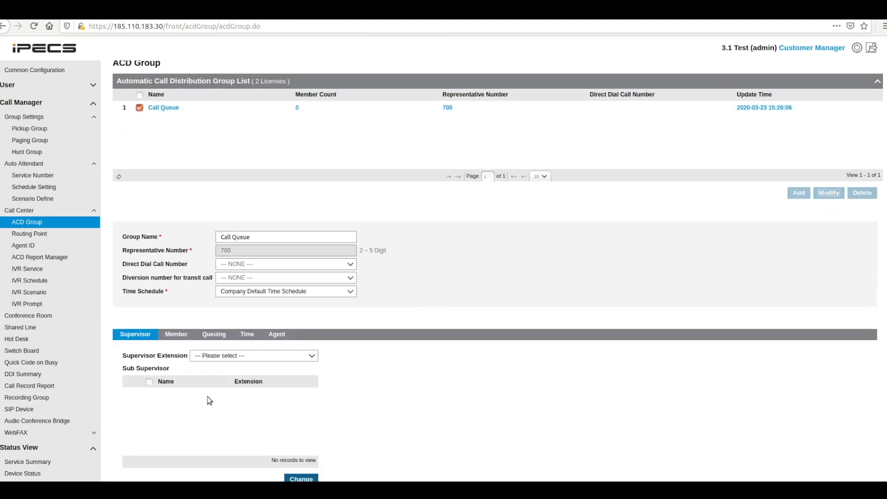
scroll(210, 401, down, 1)
click(301, 450)
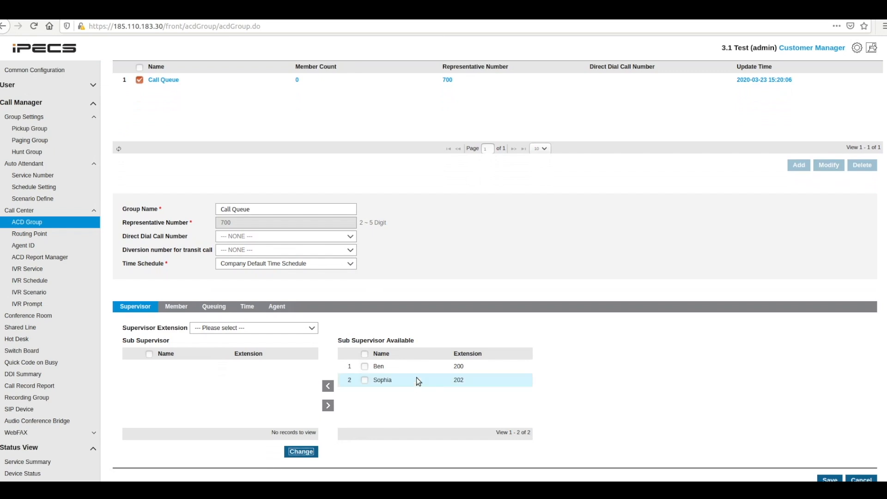
click(407, 370)
click(328, 386)
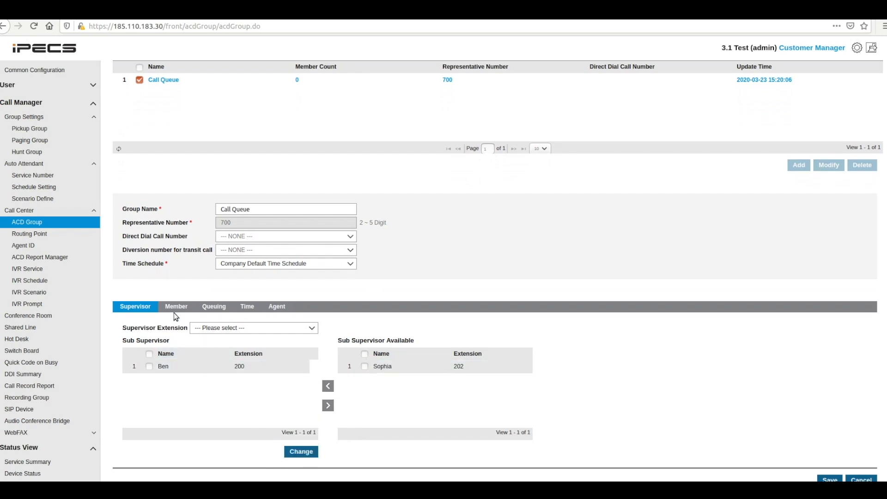
Step: Add the first available user to the Call Queue group's members and save the group
click(176, 307)
click(301, 436)
click(365, 351)
click(328, 371)
click(827, 464)
click(452, 284)
click(494, 285)
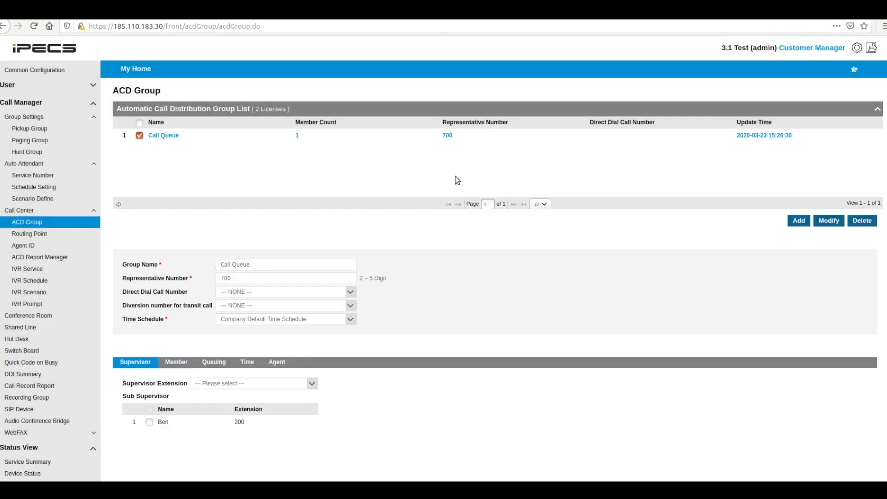
Step: Examine the Call Queue ACD group's queuing, time and agent settings in edit mode
click(828, 220)
click(218, 365)
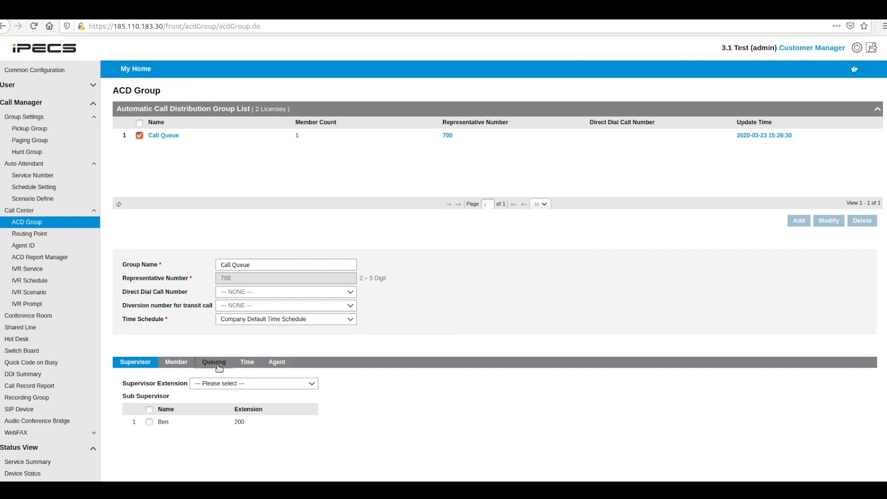
scroll(229, 383, down, 3)
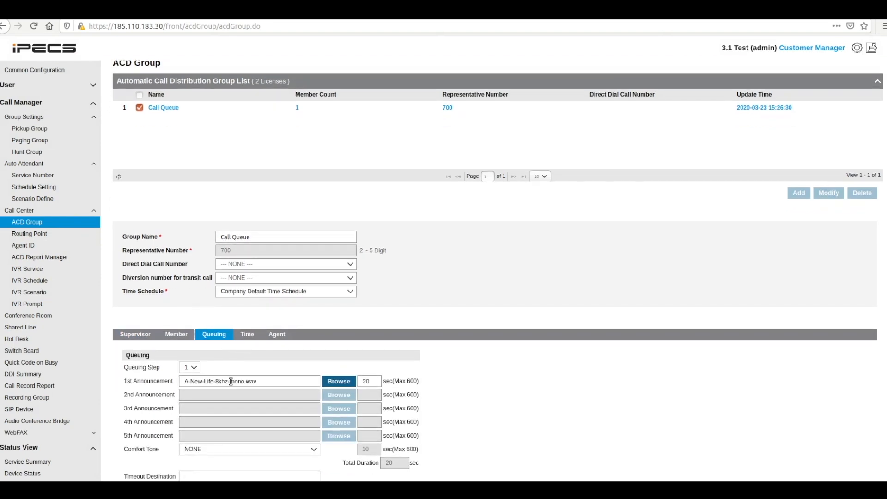
scroll(239, 395, down, 2)
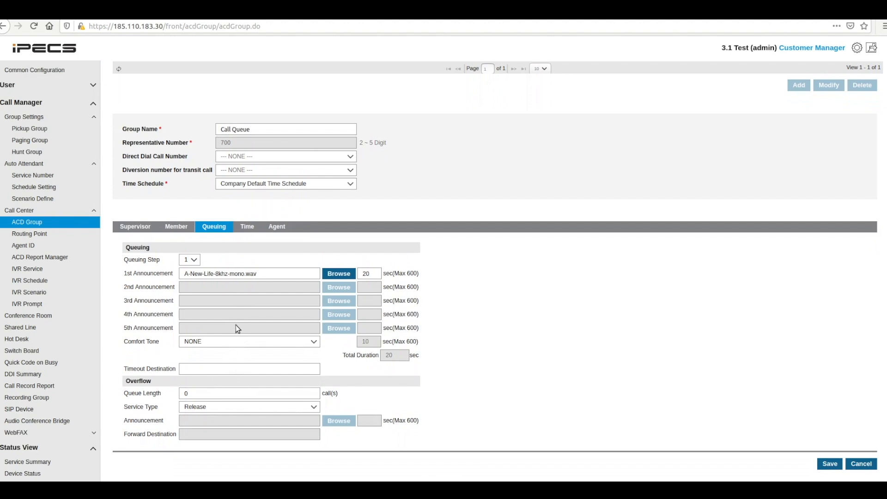
click(245, 228)
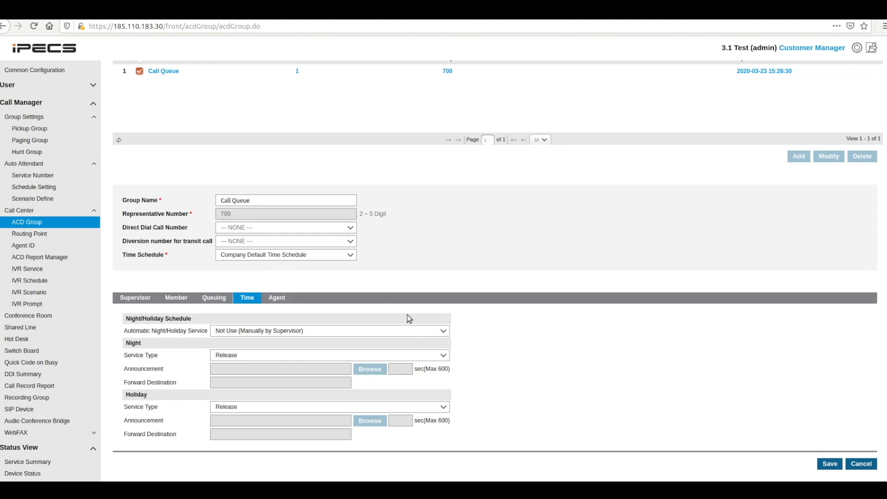
click(286, 298)
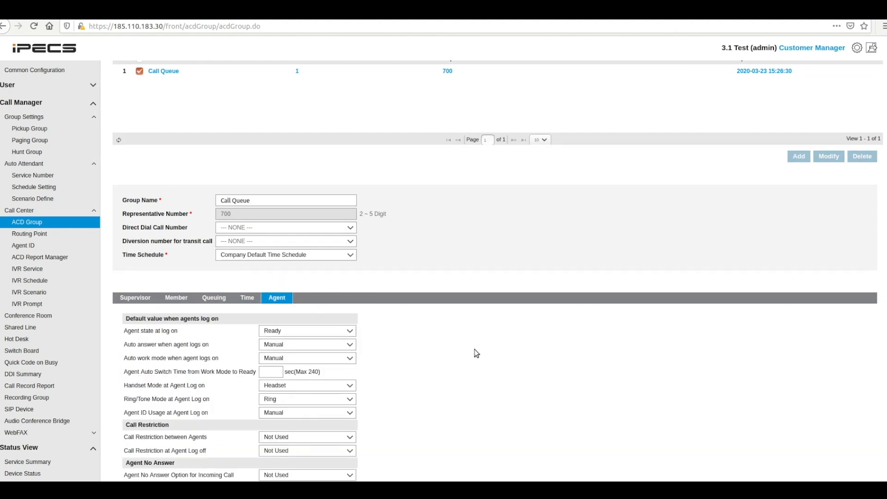
scroll(476, 354, down, 4)
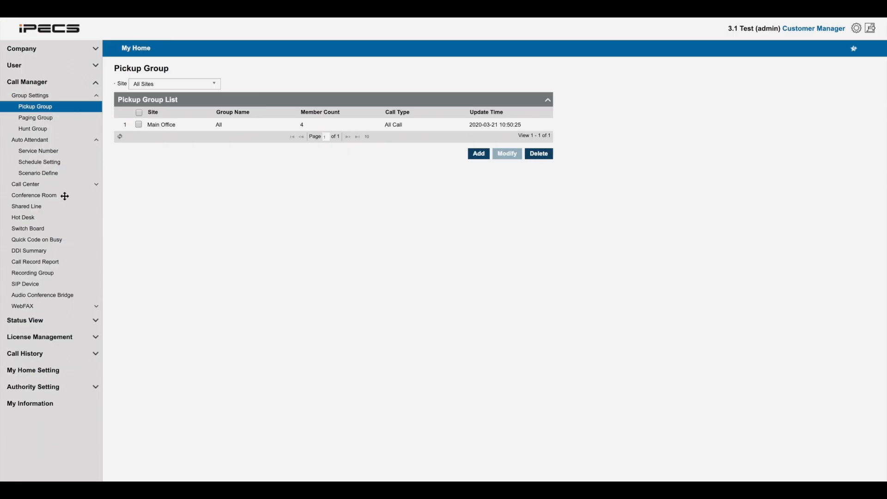
Step: Review the details of conference room 800, Room 1
click(57, 195)
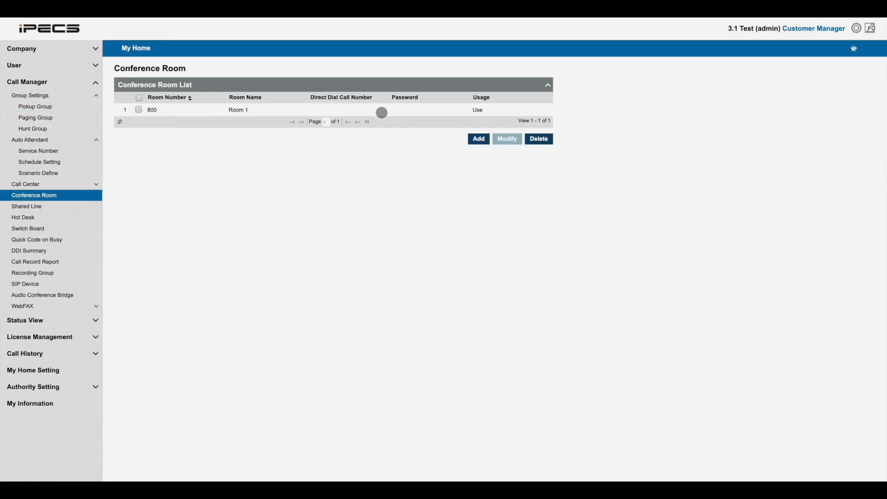
click(382, 112)
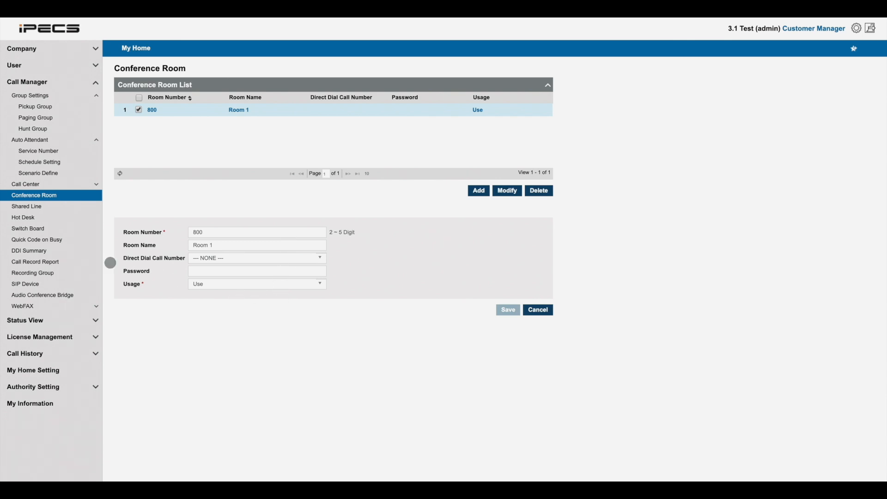
Step: Set the converted number of the Main Office's Digit-type DDI entry to 302 and save the change
click(60, 251)
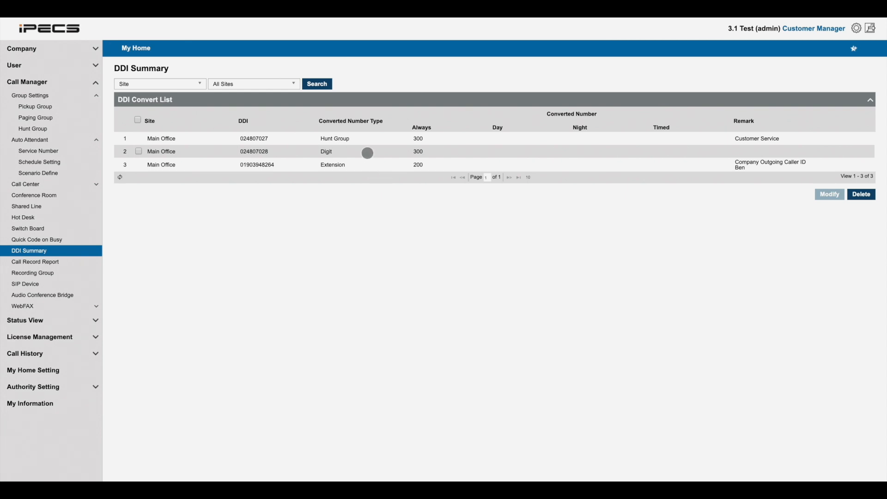
click(367, 153)
click(828, 219)
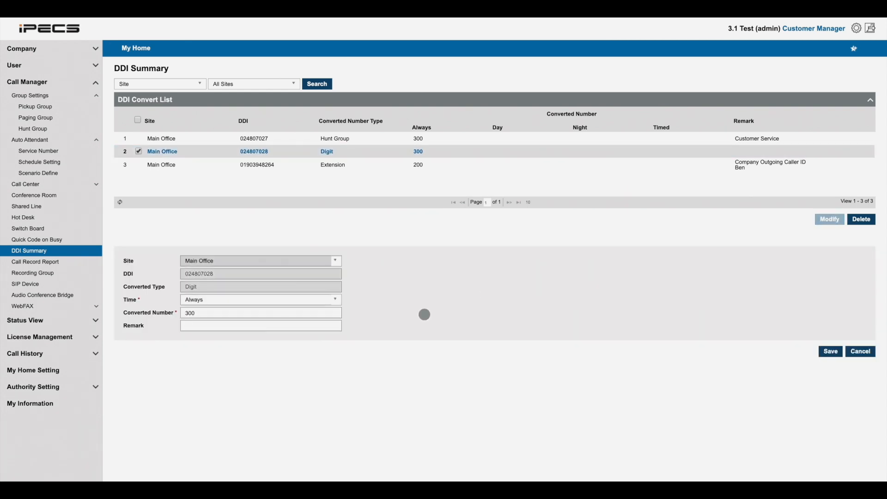
click(308, 316)
key(BackSpace)
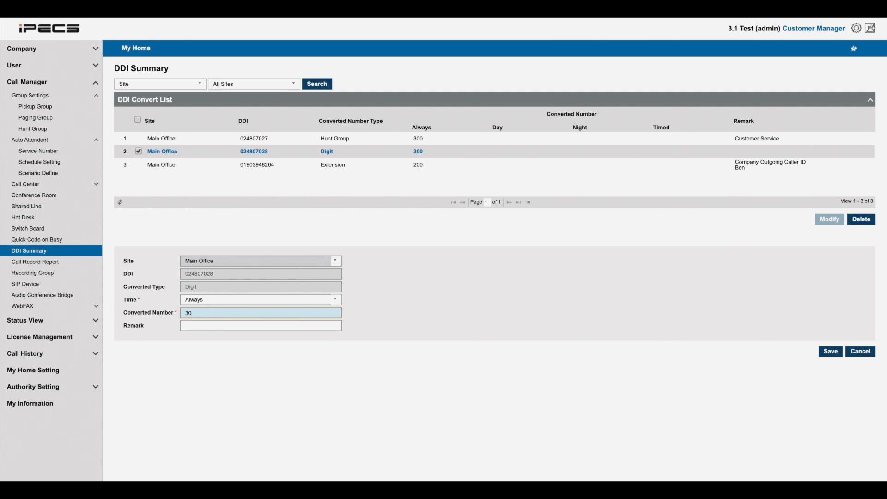
text(2)
click(830, 350)
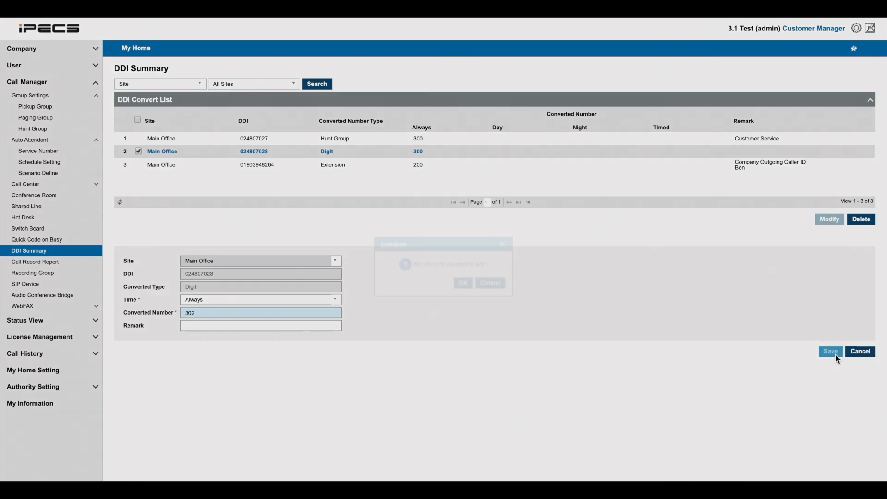
click(462, 283)
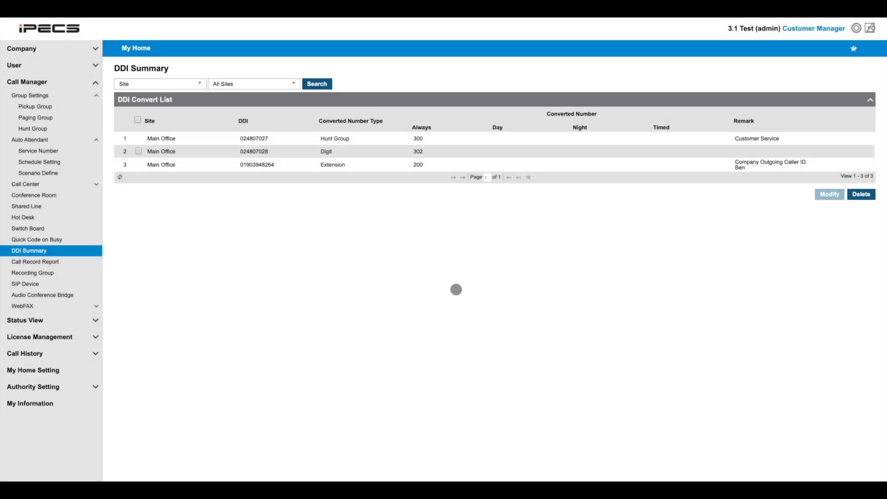
Step: Review the call recordings listed in the Call Record Report
click(35, 261)
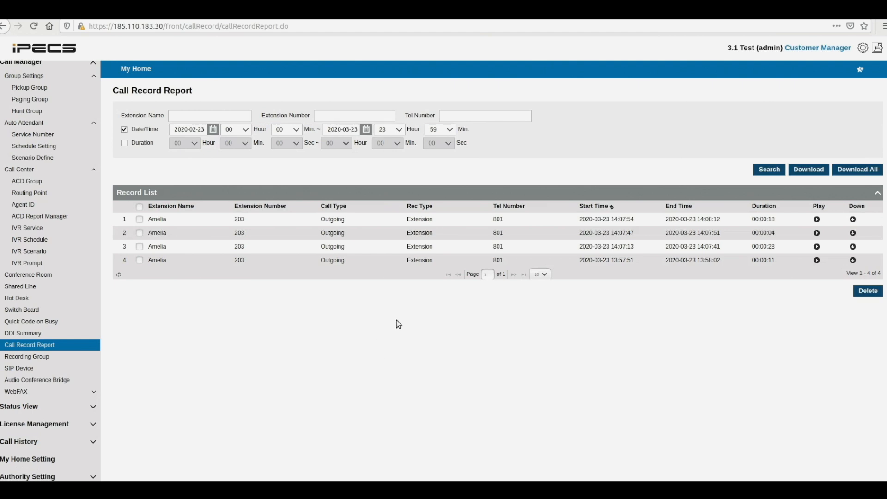
click(437, 261)
Step: Review the Device Status list for all sites and return to the My Home page
click(93, 408)
click(74, 434)
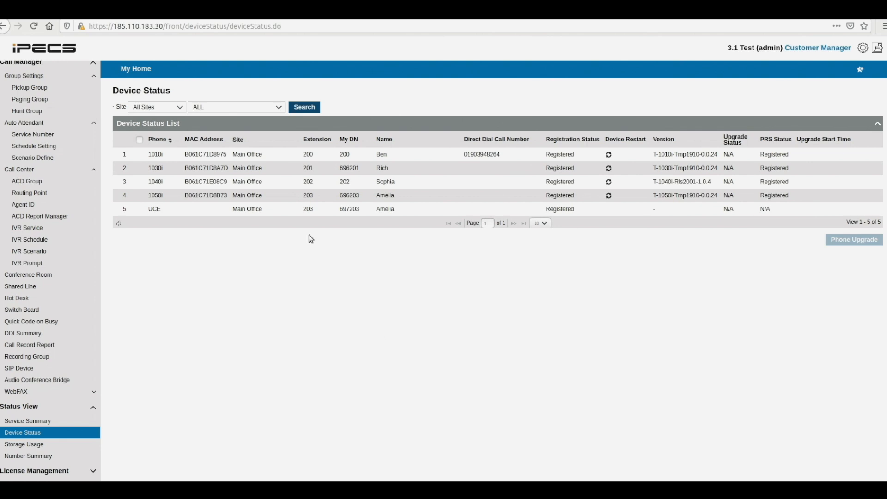
click(153, 71)
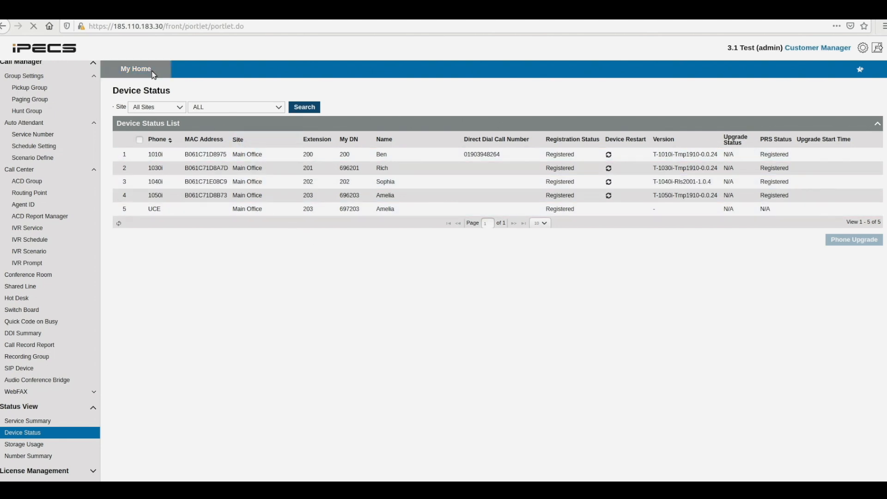